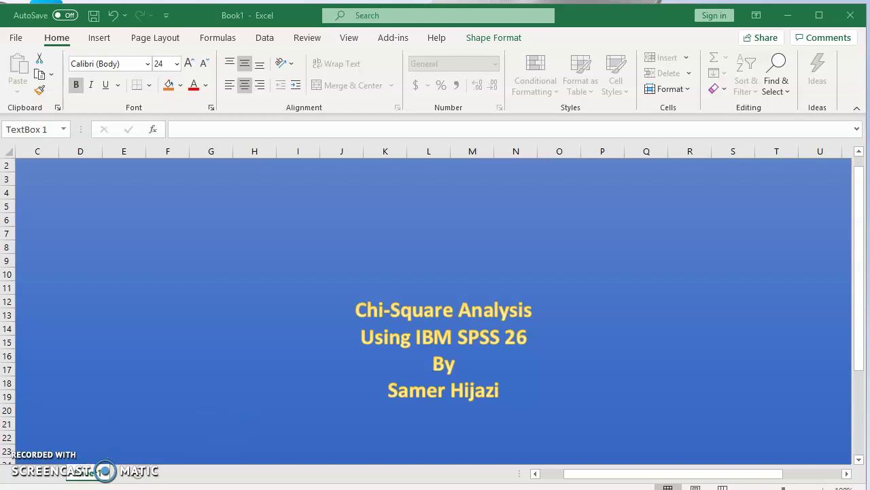
Switch from the Excel title slide to the TBSS.sav [DataSet2] window in SPSS
{"action": "mouse_move", "coordinate": [234, 484]}
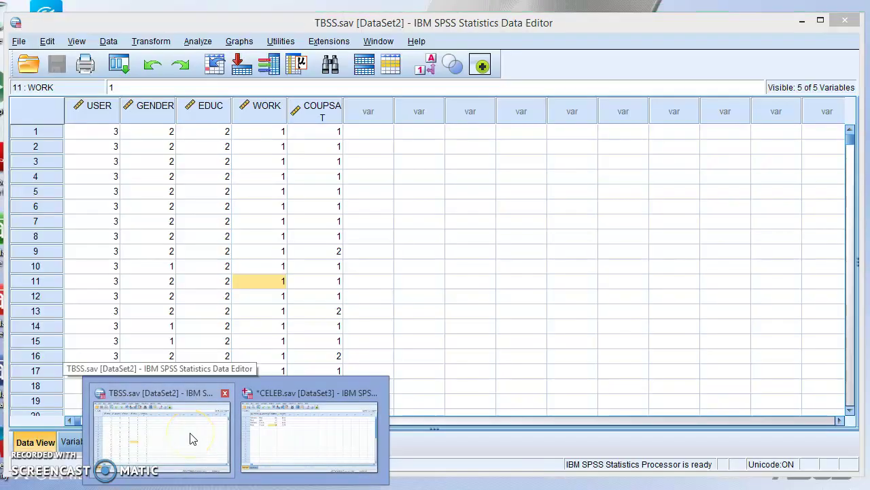
{"action": "left_click", "coordinate": [191, 435]}
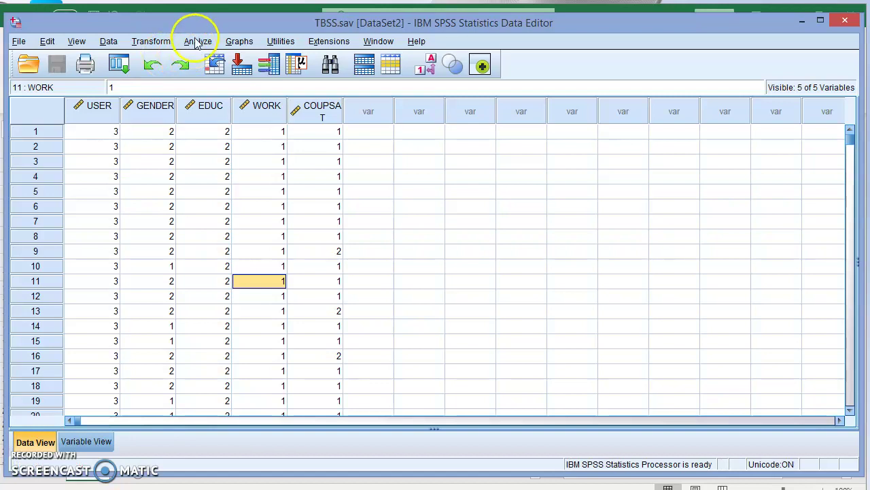
Launch Analyze > Nonparametric Tests > Legacy Dialogs > Chi-square for the TBSS data
{"action": "left_click", "coordinate": [197, 41]}
{"action": "mouse_move", "coordinate": [244, 213]}
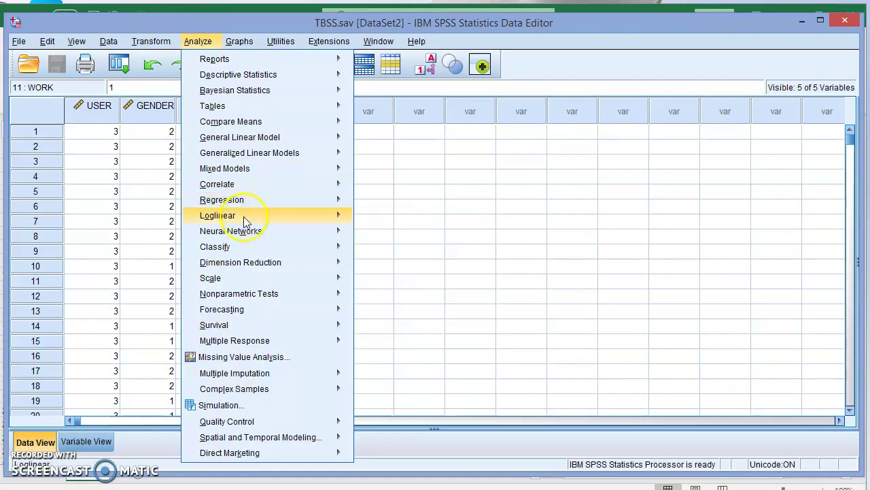
{"action": "mouse_move", "coordinate": [267, 297]}
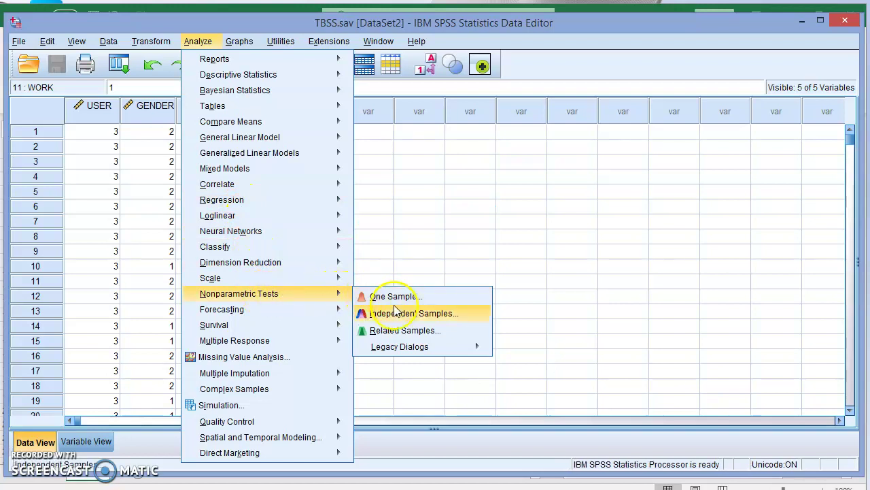
{"action": "mouse_move", "coordinate": [391, 346]}
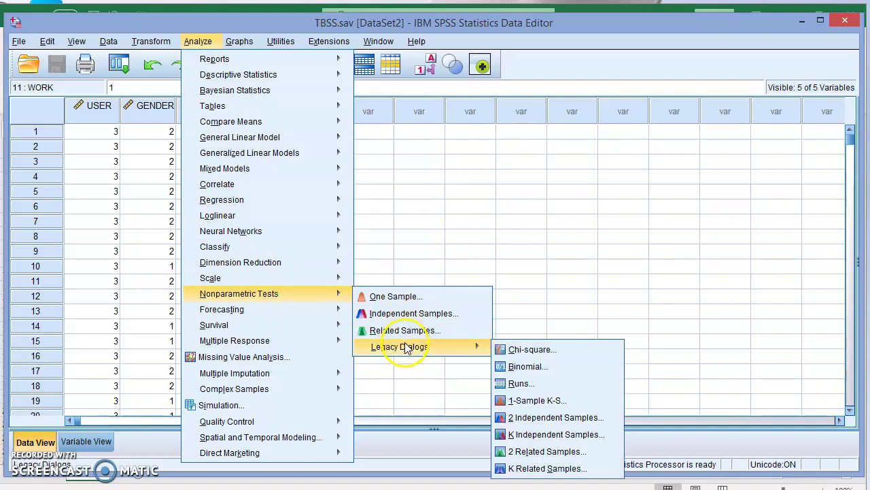
{"action": "left_click", "coordinate": [532, 350]}
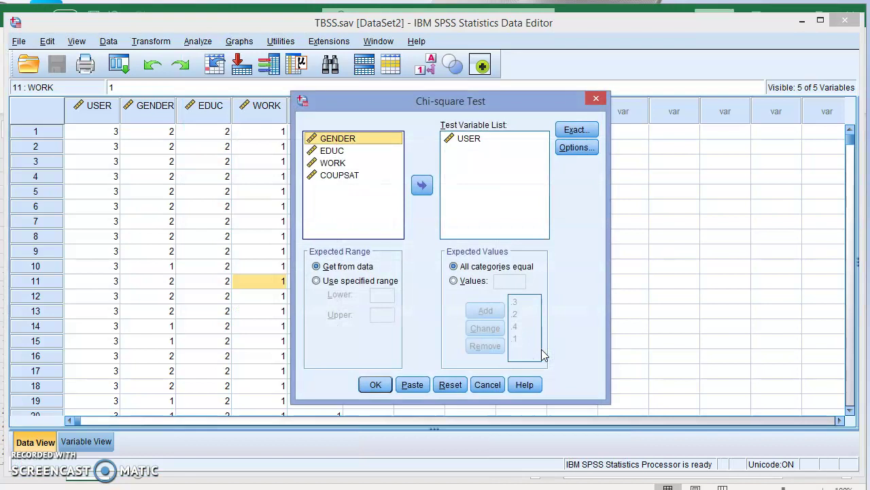
{"action": "left_click", "coordinate": [468, 139]}
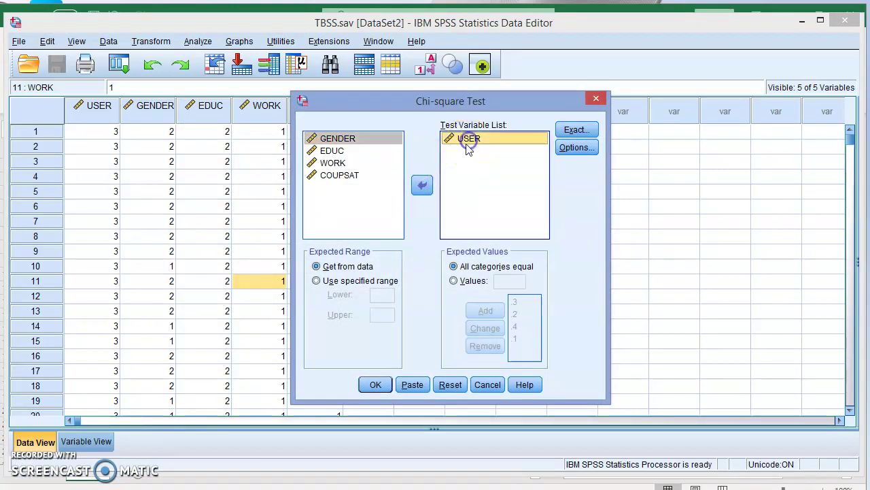
{"action": "left_click", "coordinate": [422, 185]}
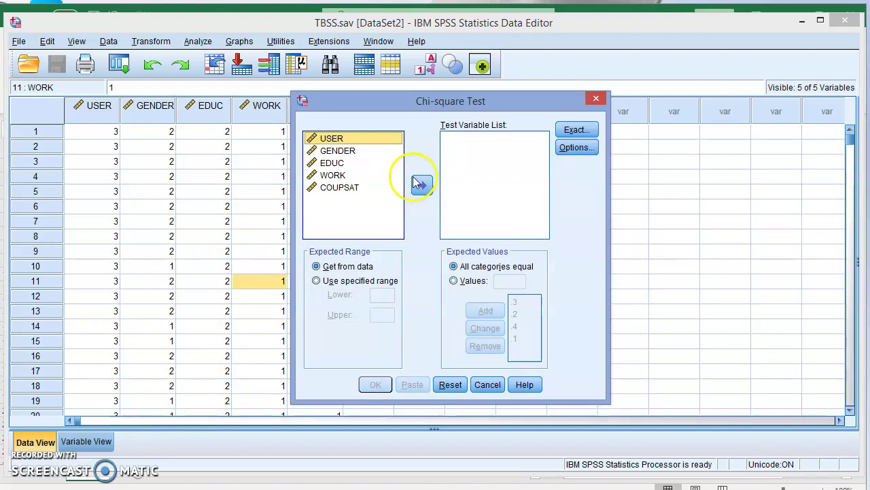
{"action": "left_click", "coordinate": [364, 139]}
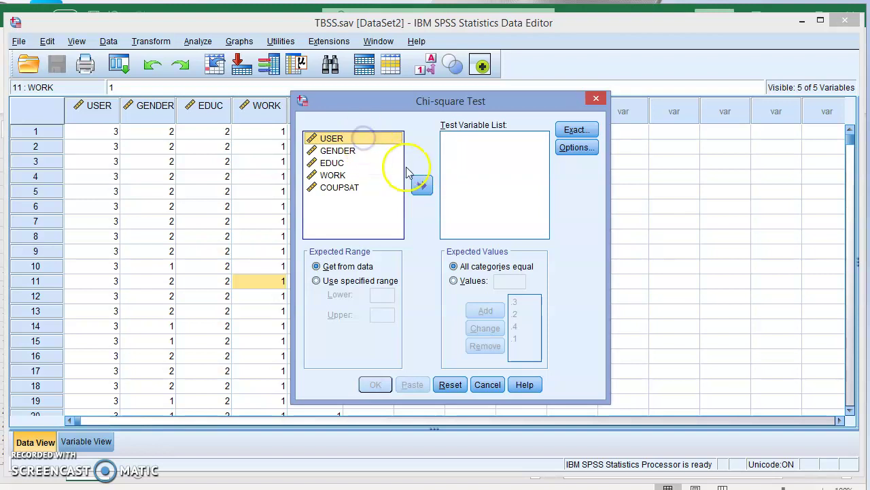
{"action": "left_click", "coordinate": [421, 185]}
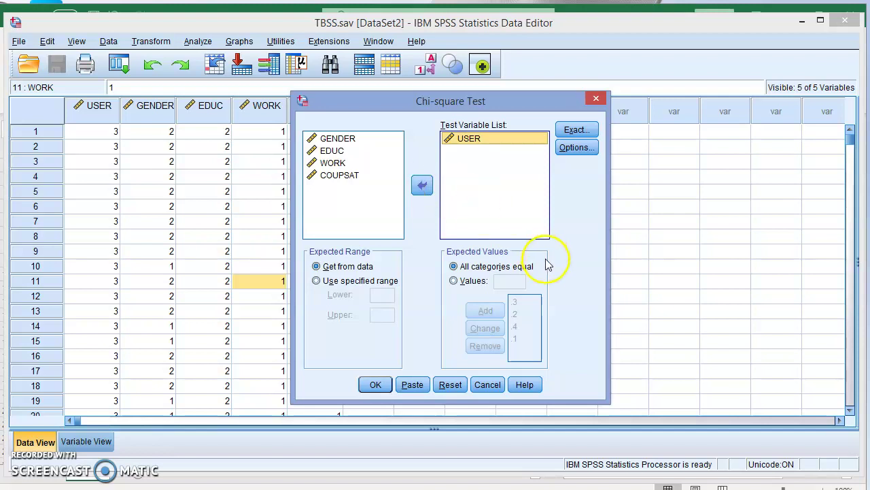
Switch to custom expected Values and delete the .1 and .4 entries
{"action": "left_click", "coordinate": [462, 282]}
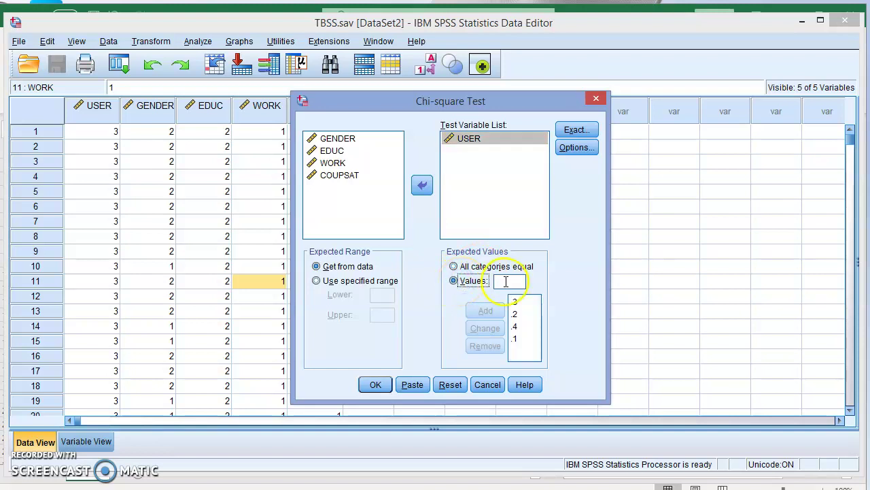
{"action": "left_click", "coordinate": [515, 301]}
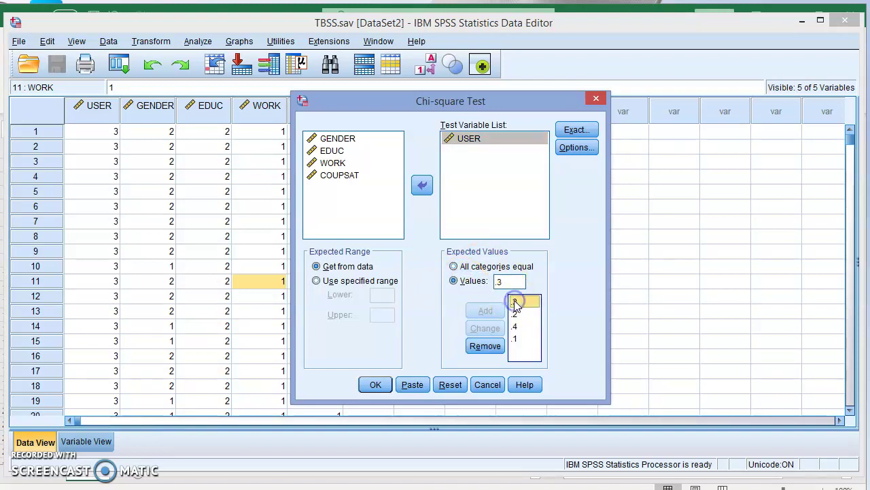
{"action": "left_click", "coordinate": [517, 314]}
{"action": "left_click", "coordinate": [515, 327]}
{"action": "left_click", "coordinate": [516, 339]}
{"action": "left_click", "coordinate": [484, 345]}
{"action": "left_click", "coordinate": [515, 326]}
{"action": "left_click", "coordinate": [484, 346]}
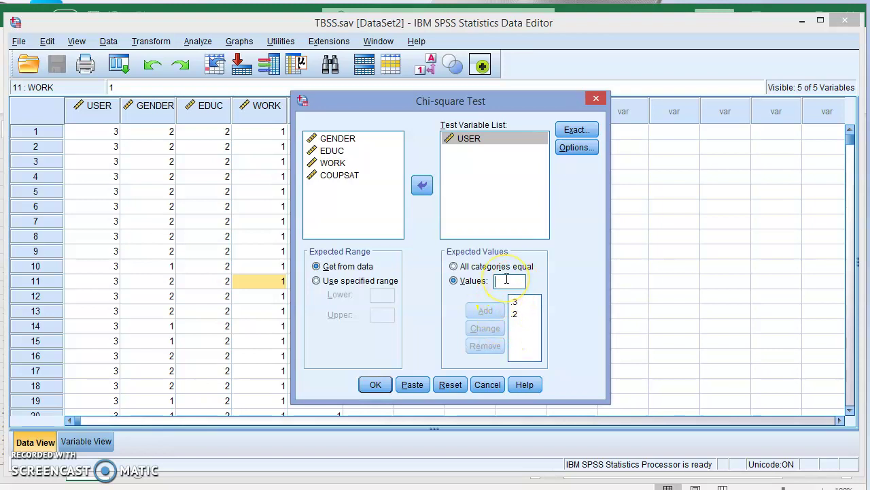
Add .25 twice to the expected values, then restore All categories equal
{"action": "type", "text": ".25"}
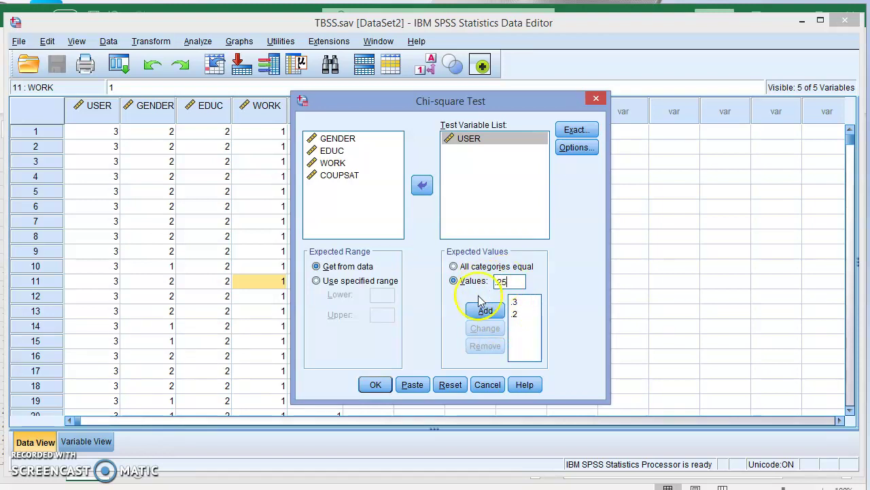
{"action": "left_click", "coordinate": [485, 310]}
{"action": "left_click", "coordinate": [507, 278]}
{"action": "type", "text": ".25"}
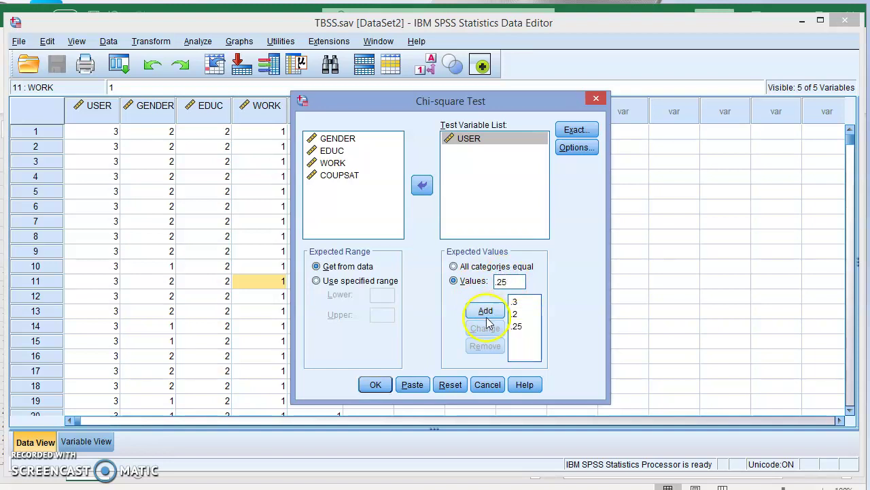
{"action": "left_click", "coordinate": [491, 312]}
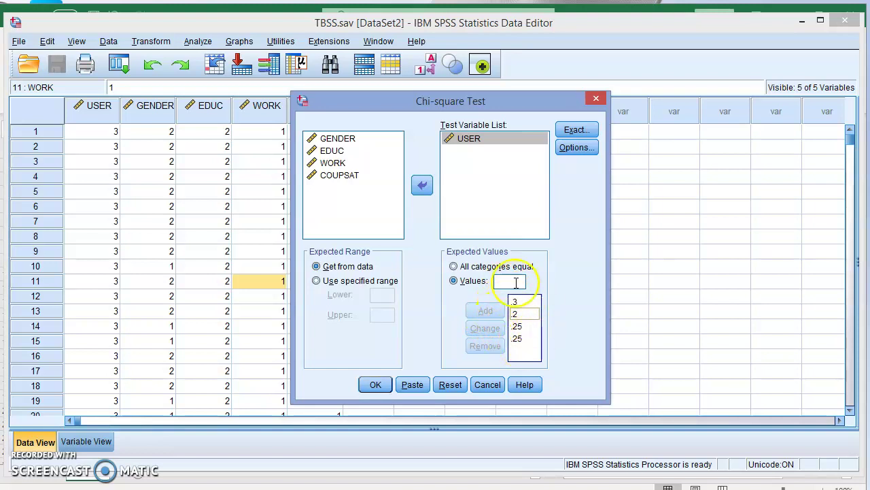
{"action": "left_click", "coordinate": [454, 266]}
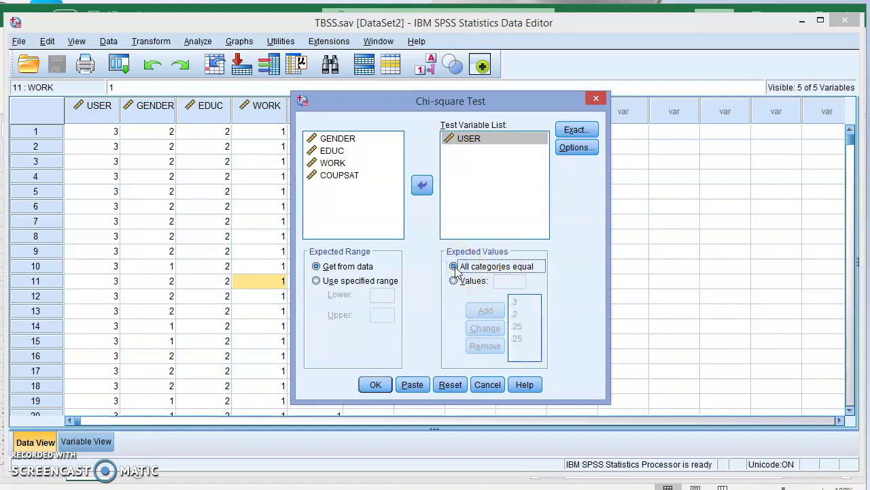
{"action": "left_click", "coordinate": [569, 154]}
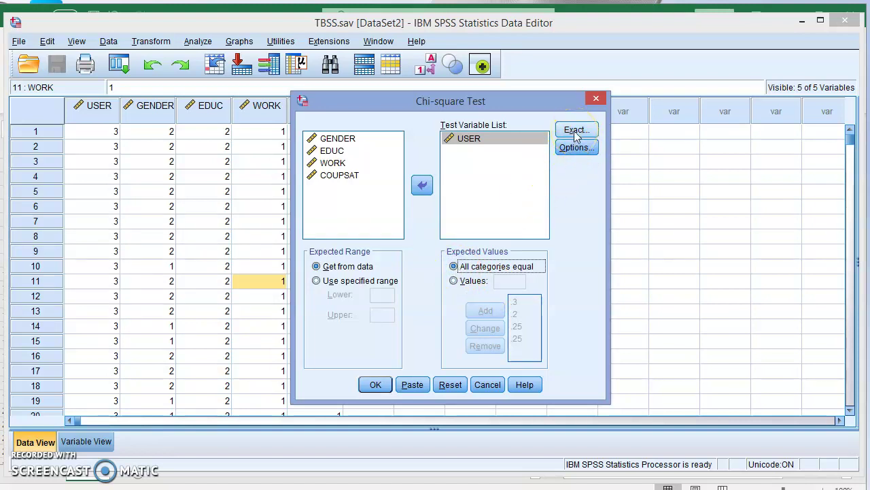
Turn on Exact tests for the USER chi-square, keeping the 5-minute time limit
{"action": "left_click", "coordinate": [575, 132]}
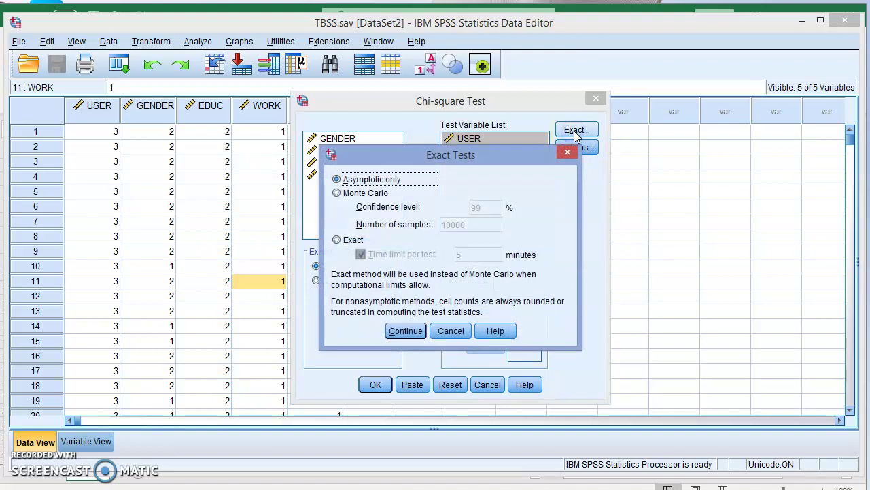
{"action": "left_click", "coordinate": [360, 244]}
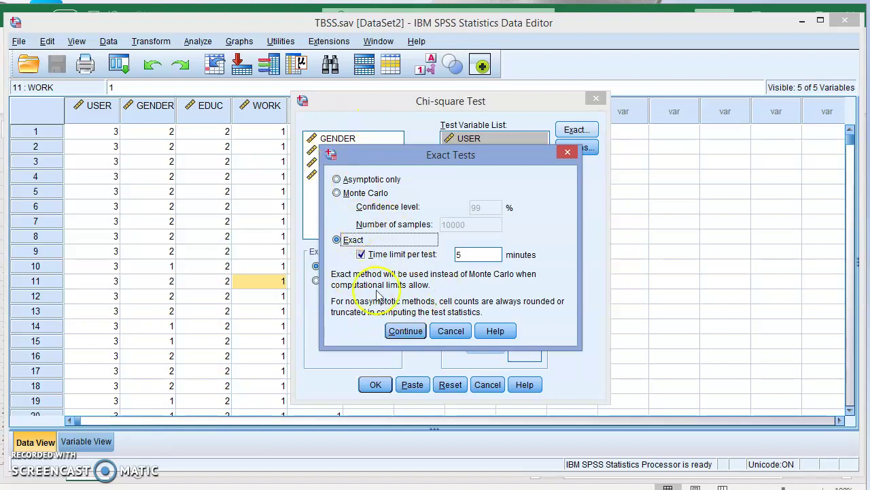
{"action": "left_click", "coordinate": [406, 332]}
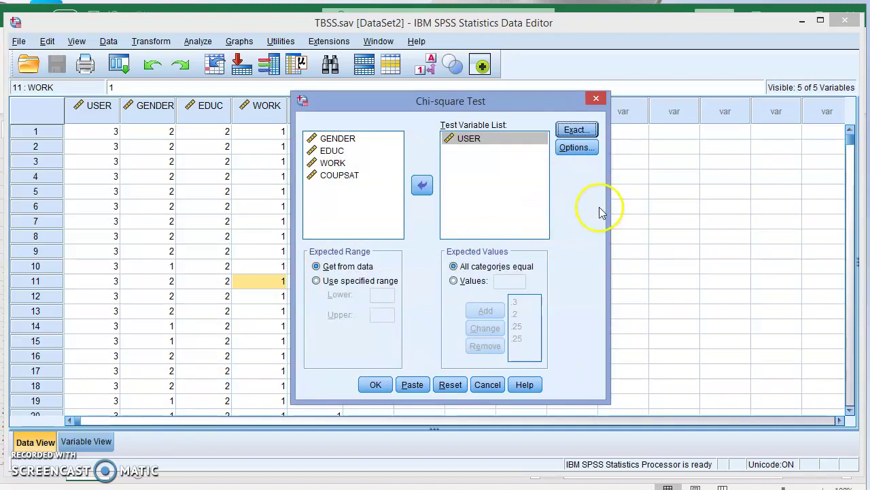
Keep the default Options and run the chi-square test on USER
{"action": "left_click", "coordinate": [577, 148]}
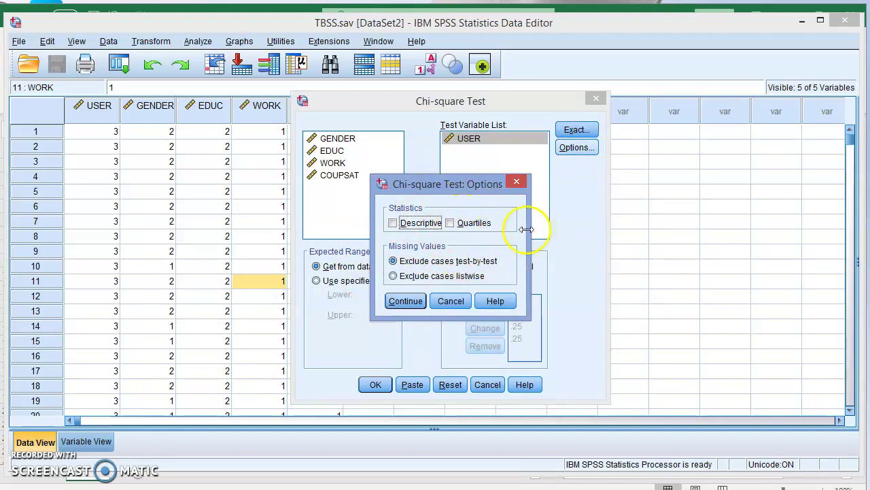
{"action": "left_click", "coordinate": [416, 304]}
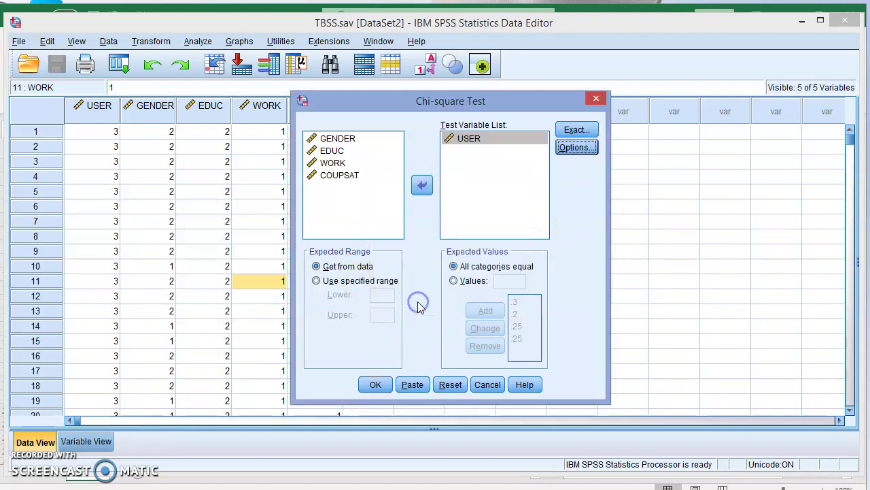
{"action": "left_click", "coordinate": [378, 385]}
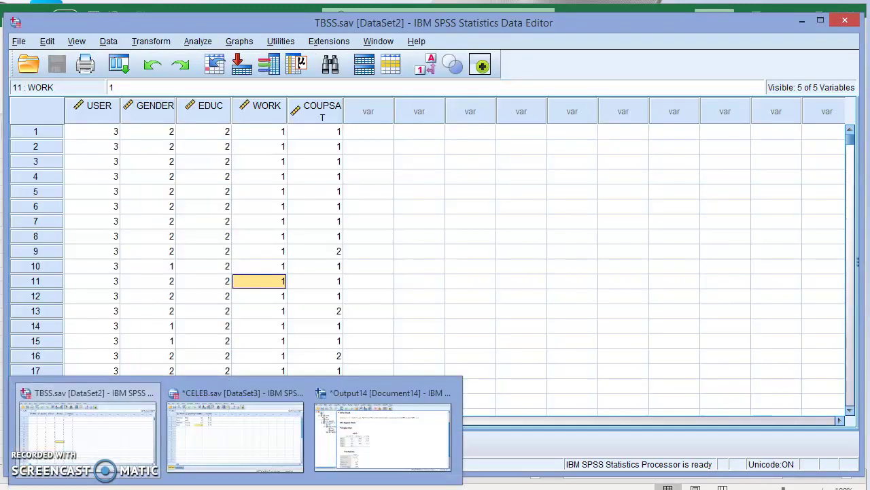
Bring up Output14 and scroll to USER's chi-square result: 164.895, df 2, significance .000
{"action": "mouse_move", "coordinate": [411, 408]}
{"action": "left_click", "coordinate": [401, 421]}
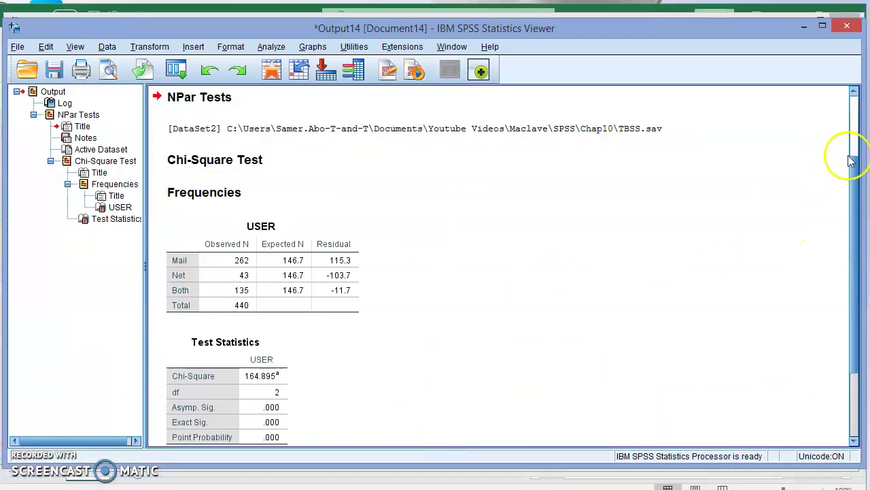
{"action": "scroll", "coordinate": [853, 129], "scroll_direction": "up", "scroll_amount": 3}
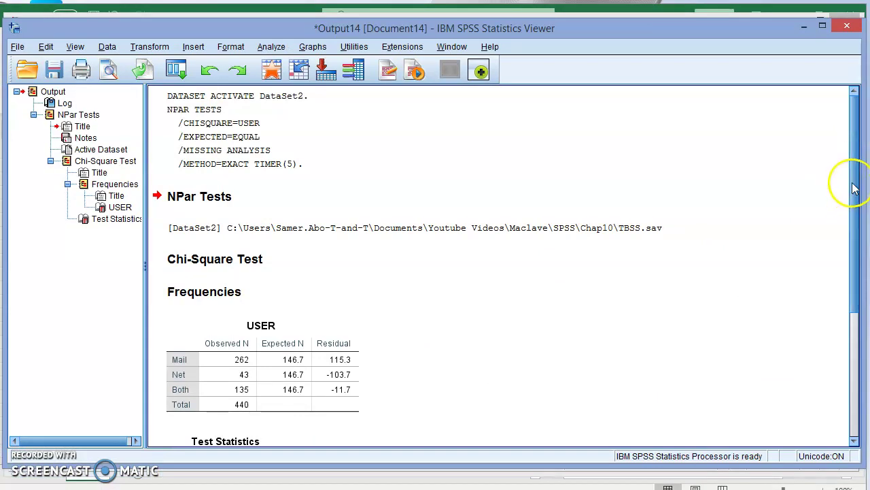
{"action": "left_click", "coordinate": [853, 323]}
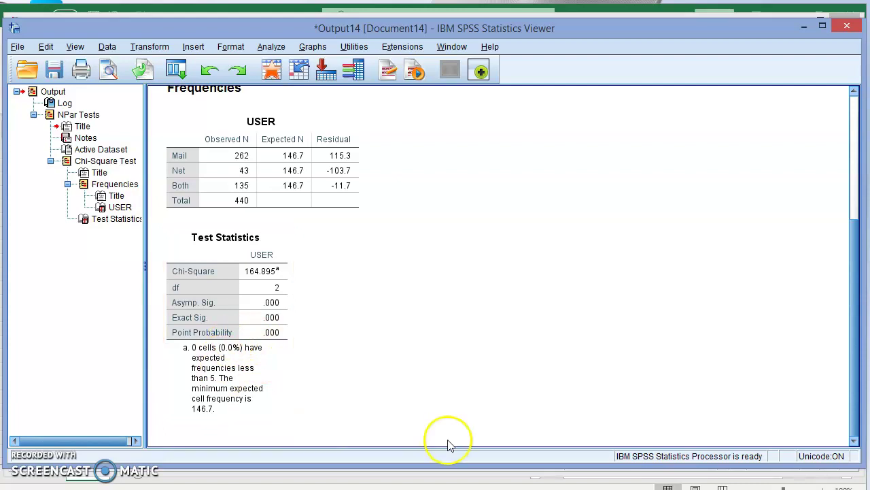
{"action": "left_click_drag", "start_coordinate": [855, 334], "coordinate": [849, 192]}
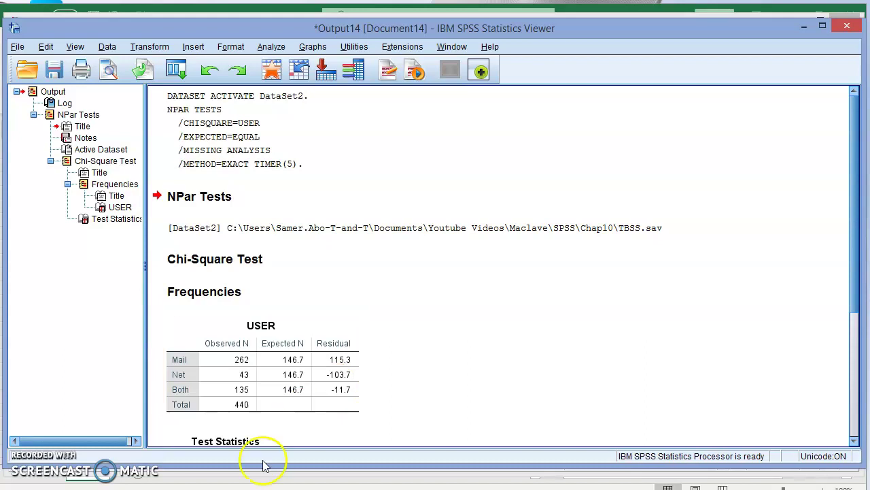
{"action": "mouse_move", "coordinate": [234, 487]}
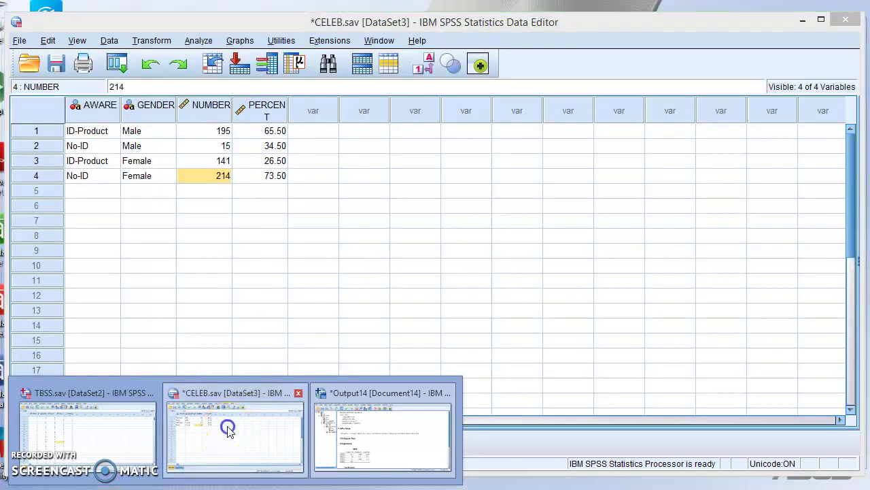
Activate the CELEB.sav Data Editor with AWARE, GENDER, NUMBER and PERCENT
{"action": "left_click", "coordinate": [228, 439]}
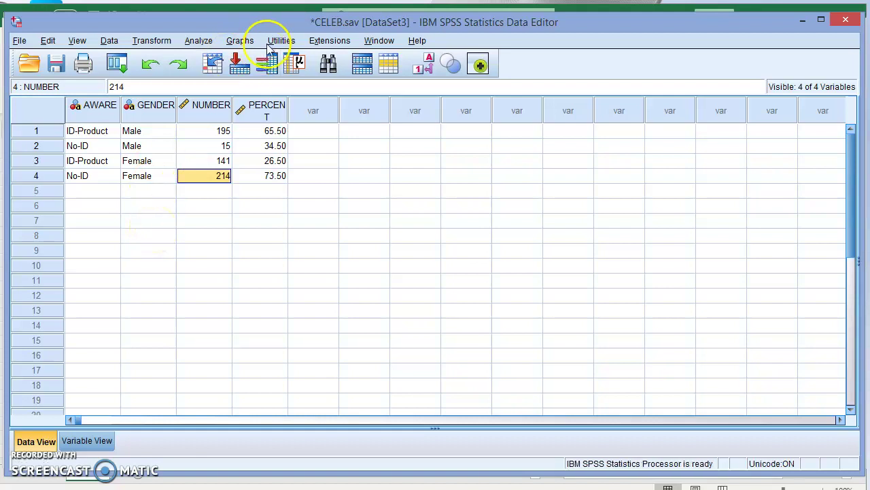
Start Analyze > Descriptive Statistics > Crosstabs and clear the preset row and column variables
{"action": "left_click", "coordinate": [199, 42]}
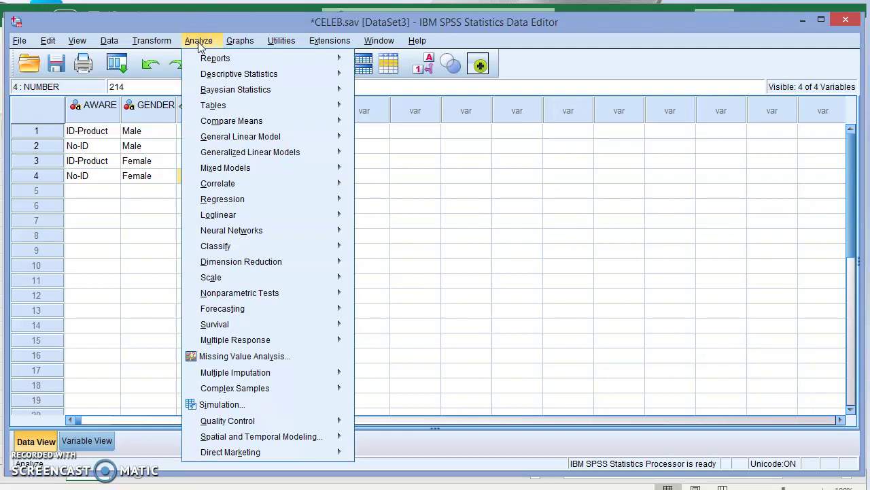
{"action": "mouse_move", "coordinate": [248, 76]}
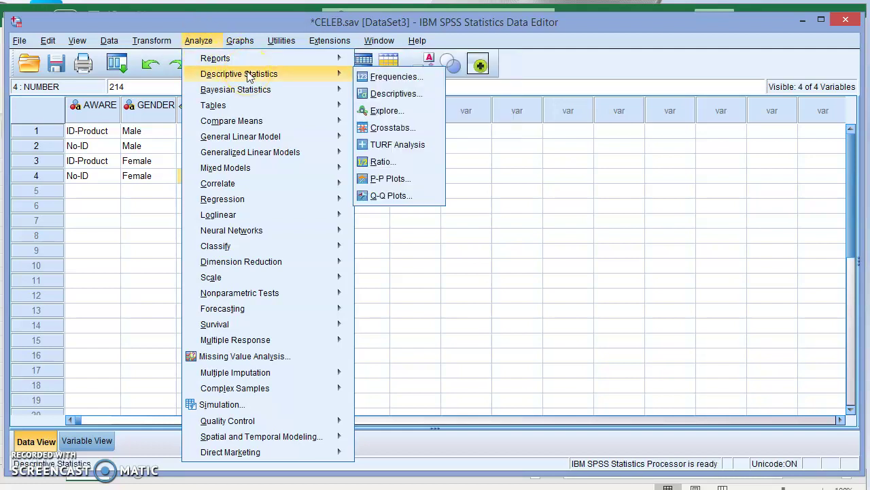
{"action": "left_click", "coordinate": [397, 130]}
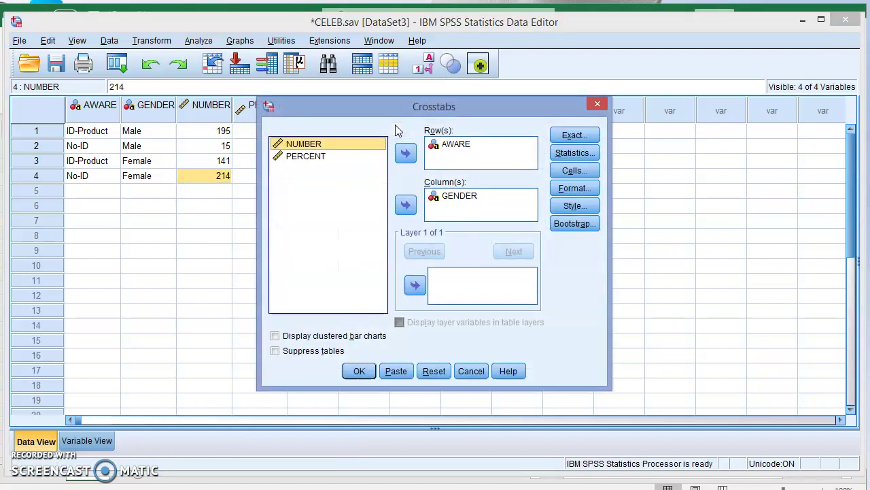
{"action": "left_click", "coordinate": [459, 146]}
{"action": "left_click", "coordinate": [406, 153]}
{"action": "left_click", "coordinate": [454, 197]}
{"action": "left_click", "coordinate": [406, 205]}
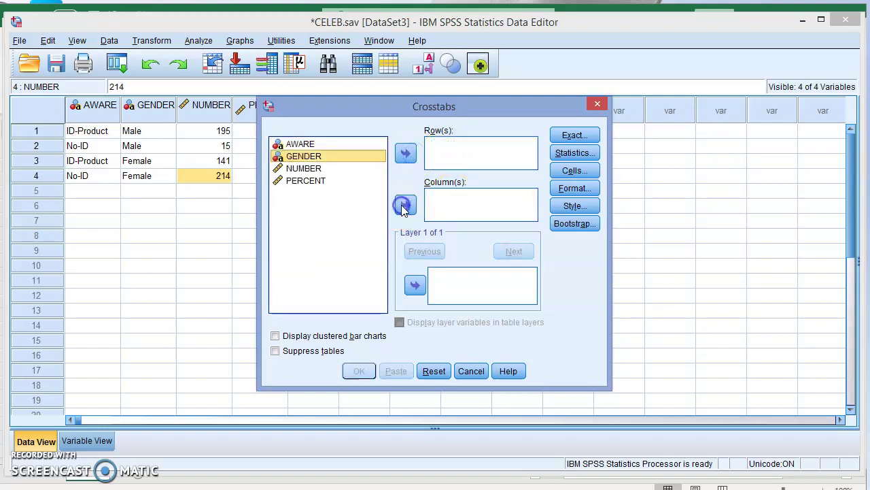
Put AWARE in Row(s) and GENDER in Column(s)
{"action": "left_click", "coordinate": [302, 144]}
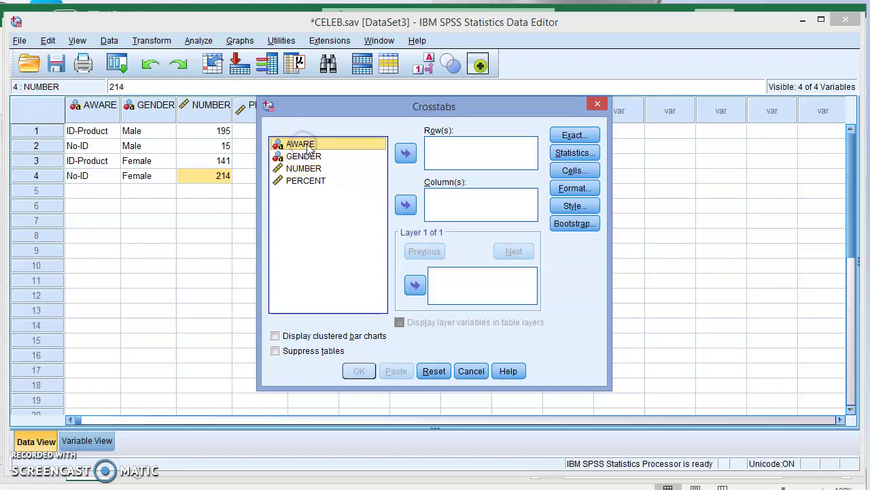
{"action": "left_click", "coordinate": [405, 155]}
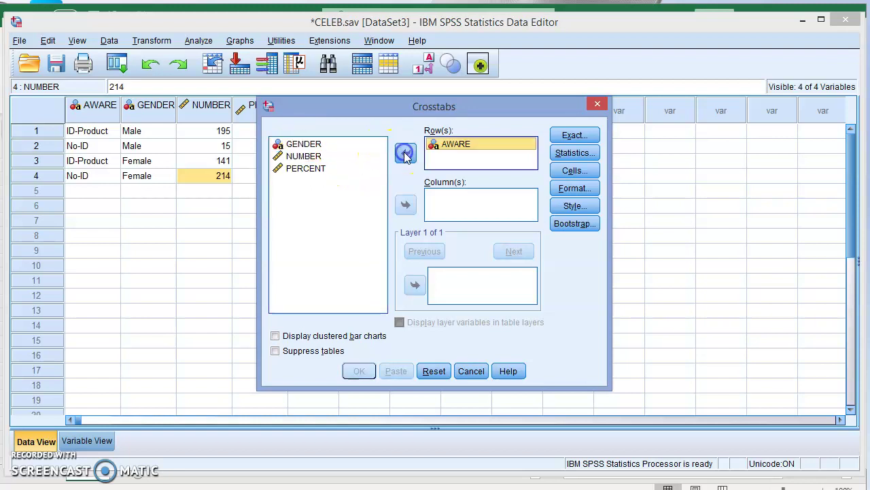
{"action": "left_click", "coordinate": [297, 144]}
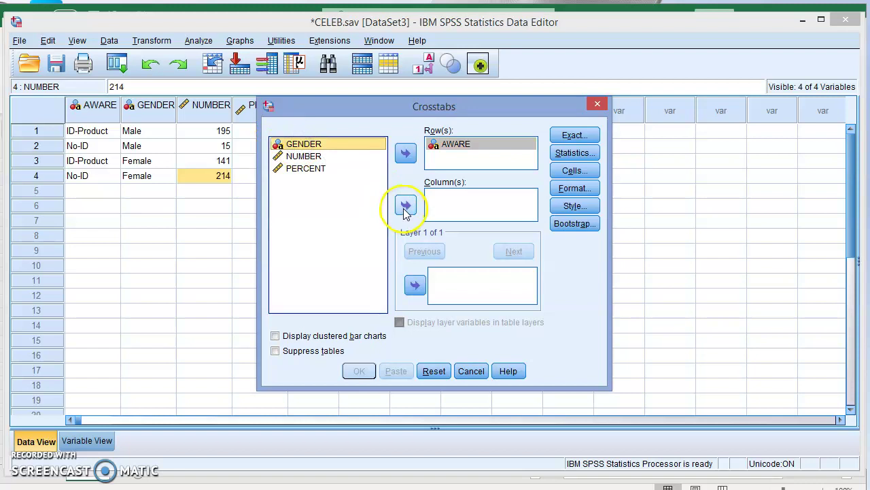
{"action": "left_click", "coordinate": [406, 205]}
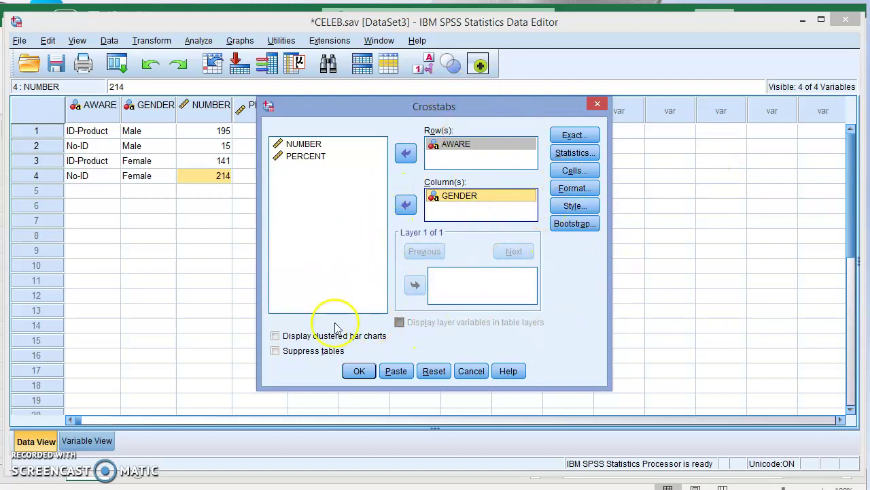
Keep Chi-square checked under Statistics and leave the Exact settings unchanged
{"action": "left_click", "coordinate": [588, 156]}
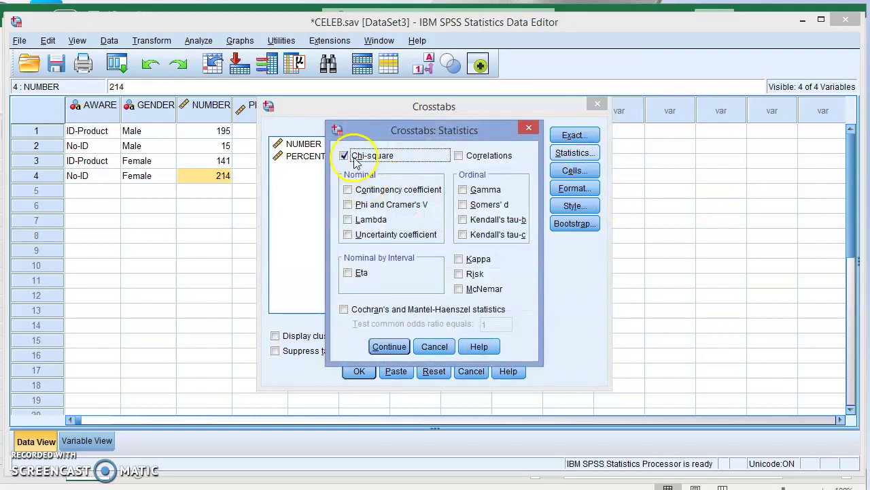
{"action": "left_click", "coordinate": [355, 162]}
{"action": "left_click", "coordinate": [355, 159]}
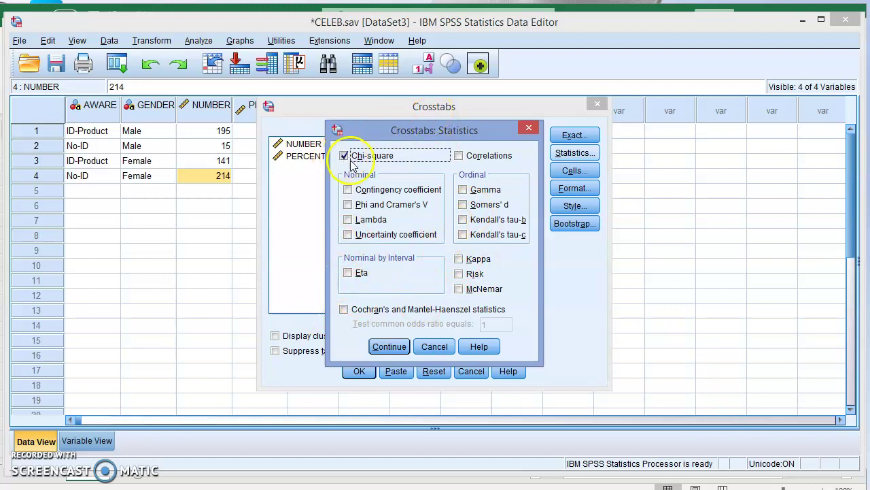
{"action": "left_click", "coordinate": [399, 345]}
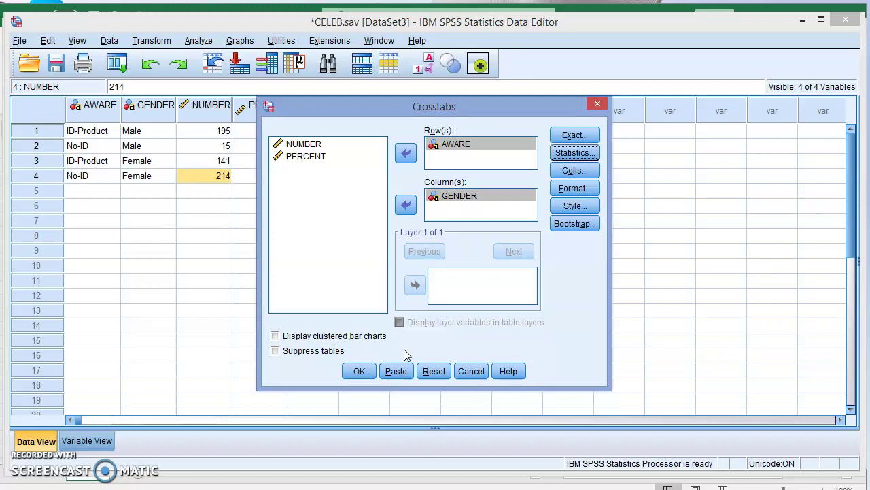
{"action": "left_click", "coordinate": [574, 135]}
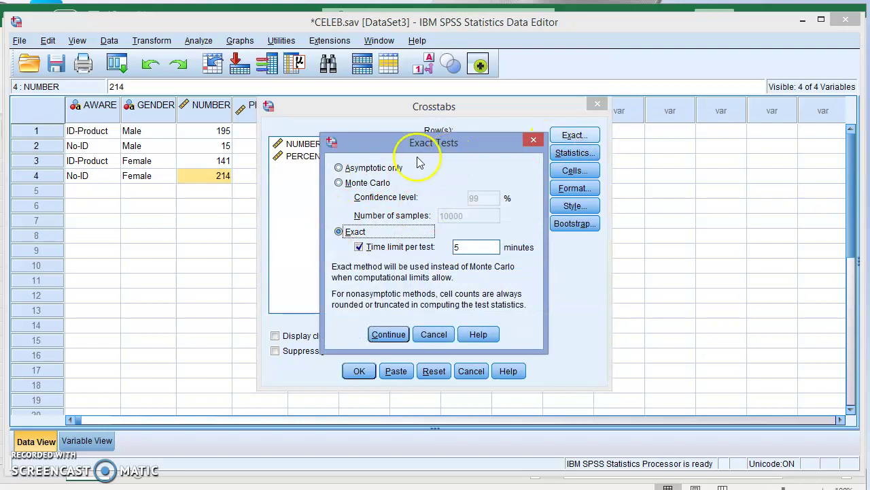
{"action": "left_click", "coordinate": [433, 336]}
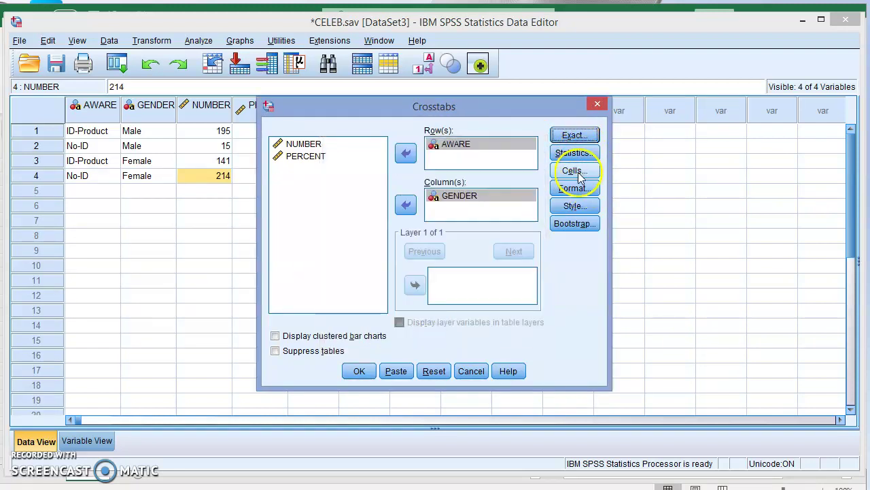
Show expected counts and row percentages in the crosstab cells, keeping counts below 5 hidden
{"action": "left_click", "coordinate": [573, 171]}
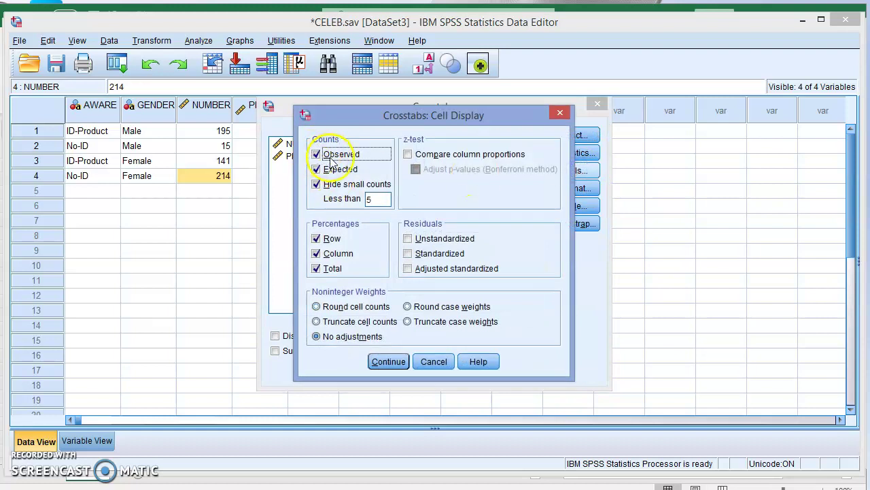
{"action": "left_click", "coordinate": [319, 183]}
{"action": "left_click", "coordinate": [327, 170]}
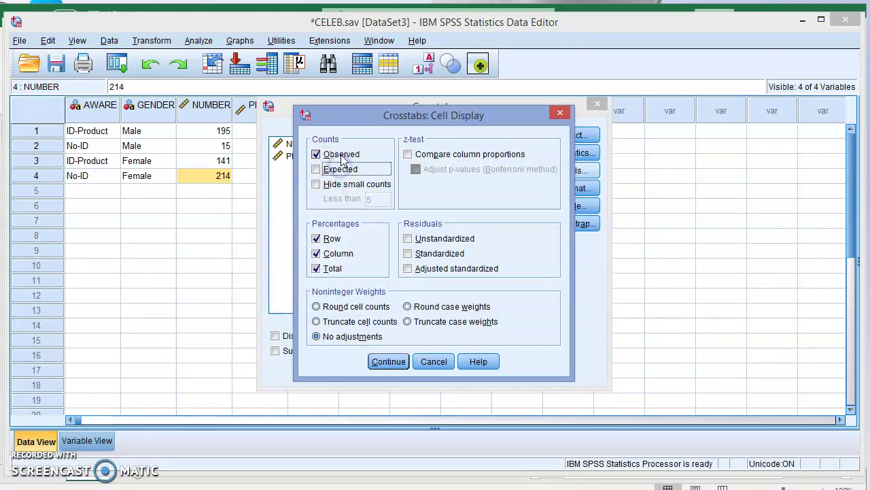
{"action": "left_click", "coordinate": [318, 169]}
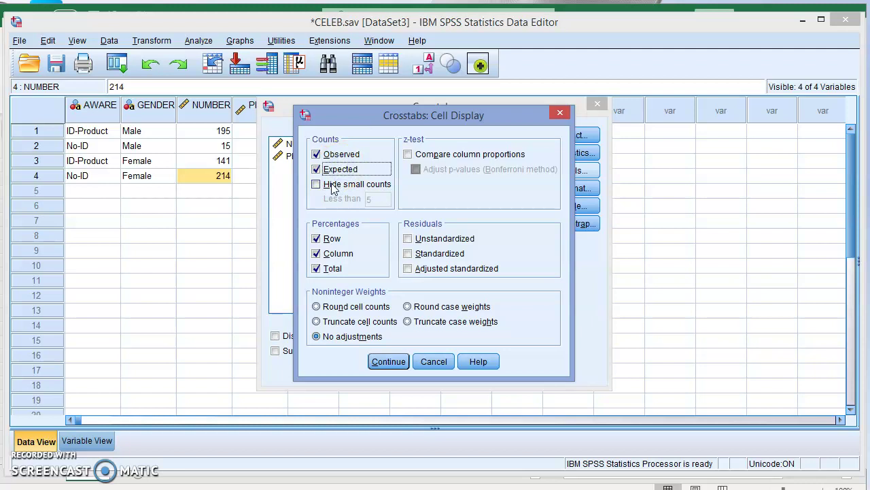
{"action": "left_click", "coordinate": [332, 186]}
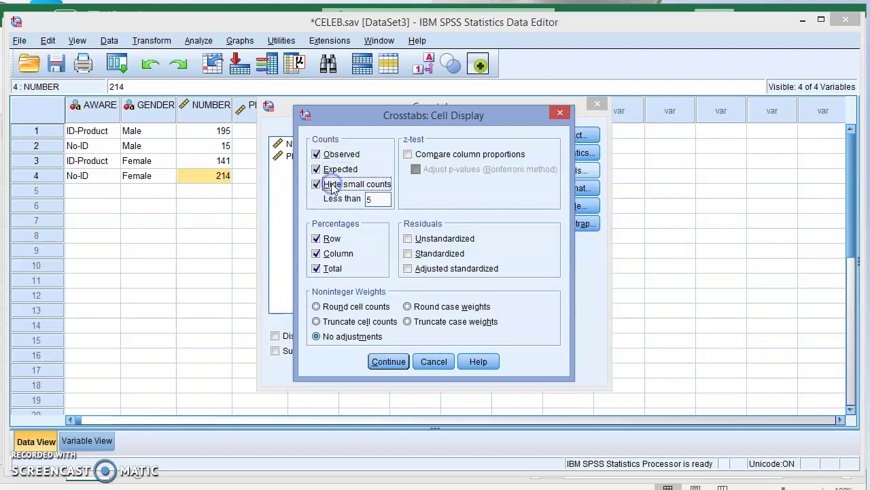
{"action": "left_click", "coordinate": [331, 239]}
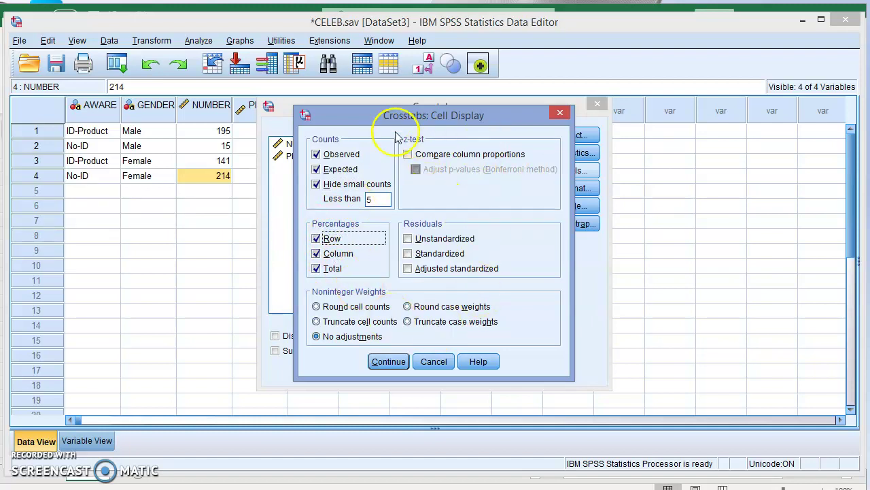
{"action": "left_click", "coordinate": [397, 362]}
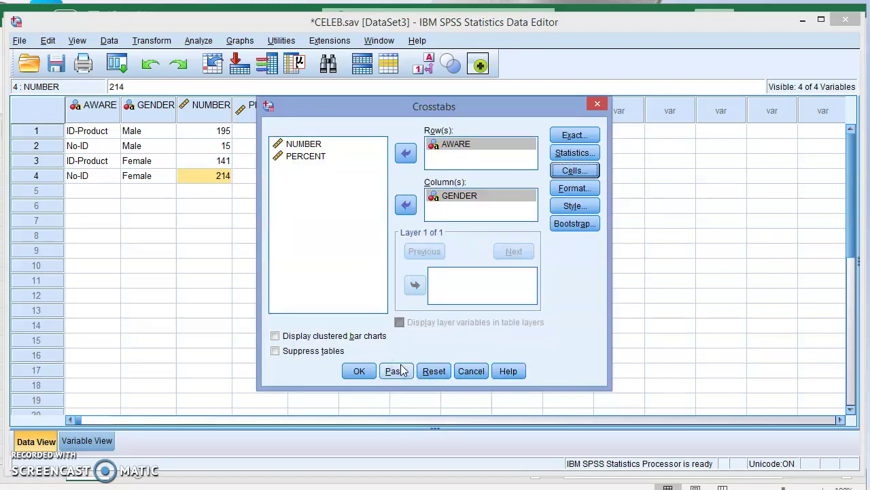
Run the unweighted AWARE × GENDER crosstab, review its chi-square output (4 valid cases), then return to CELEB.sav
{"action": "left_click", "coordinate": [365, 373]}
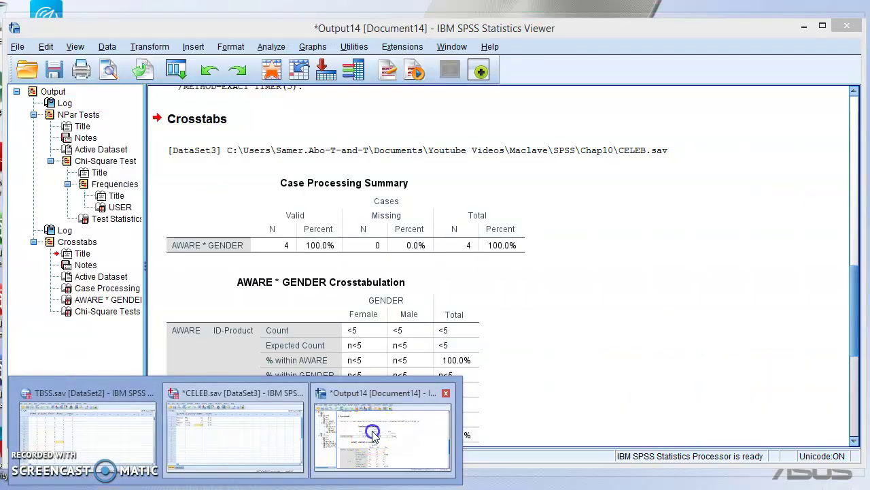
{"action": "left_click", "coordinate": [363, 428]}
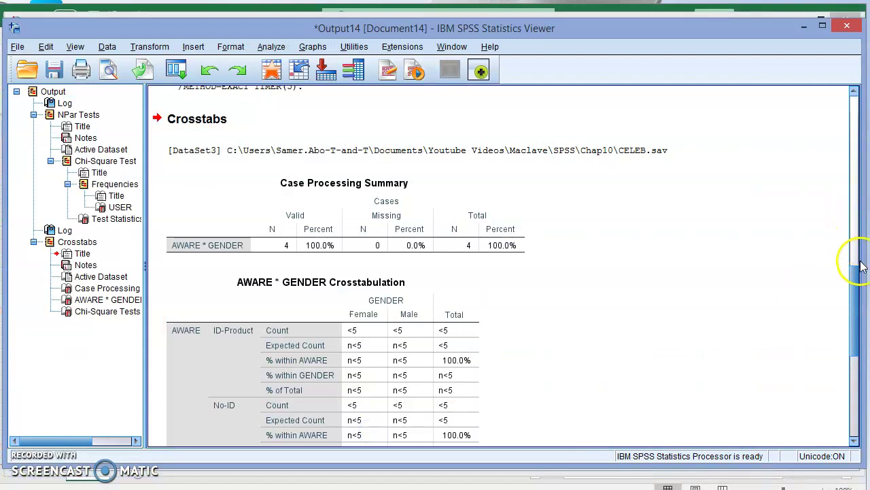
{"action": "left_click", "coordinate": [858, 282]}
{"action": "left_click_drag", "start_coordinate": [858, 282], "coordinate": [858, 323]}
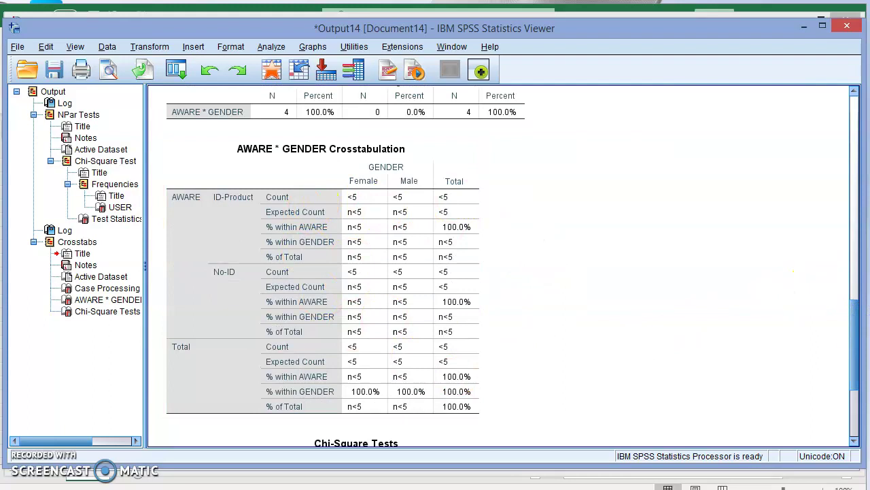
{"action": "left_click_drag", "start_coordinate": [858, 330], "coordinate": [858, 386]}
{"action": "left_click", "coordinate": [251, 300]}
{"action": "left_click", "coordinate": [282, 378]}
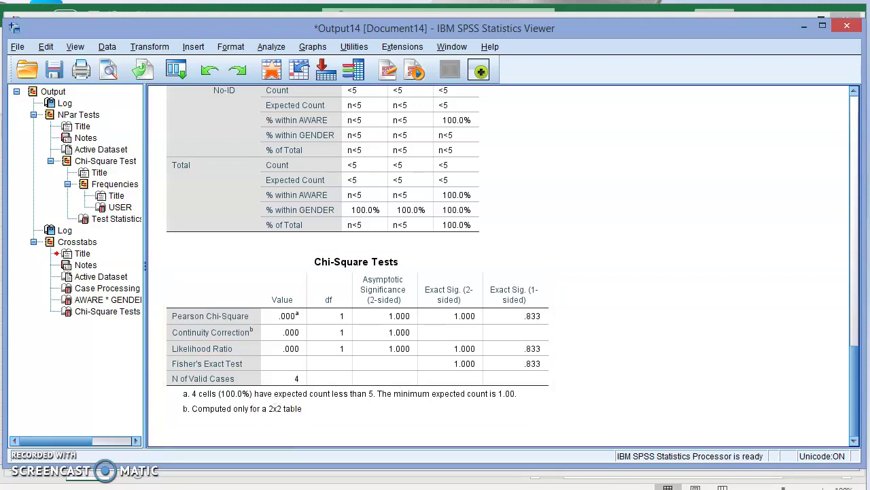
{"action": "left_click", "coordinate": [217, 432]}
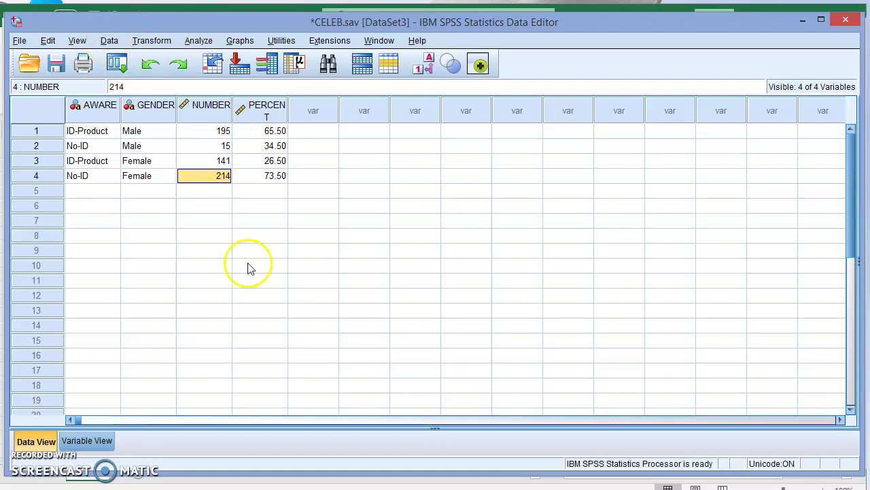
Turn on Weight cases by, with NUMBER as the frequency variable for CELEB.sav
{"action": "left_click", "coordinate": [110, 41]}
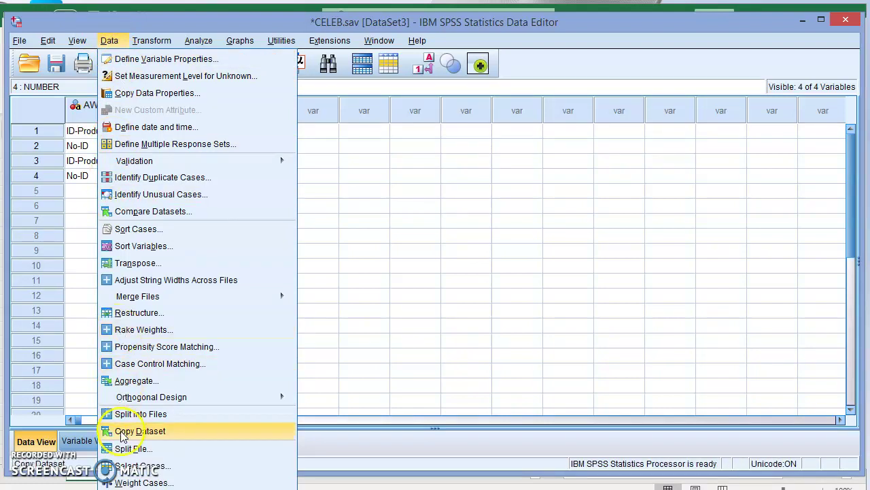
{"action": "left_click", "coordinate": [151, 483]}
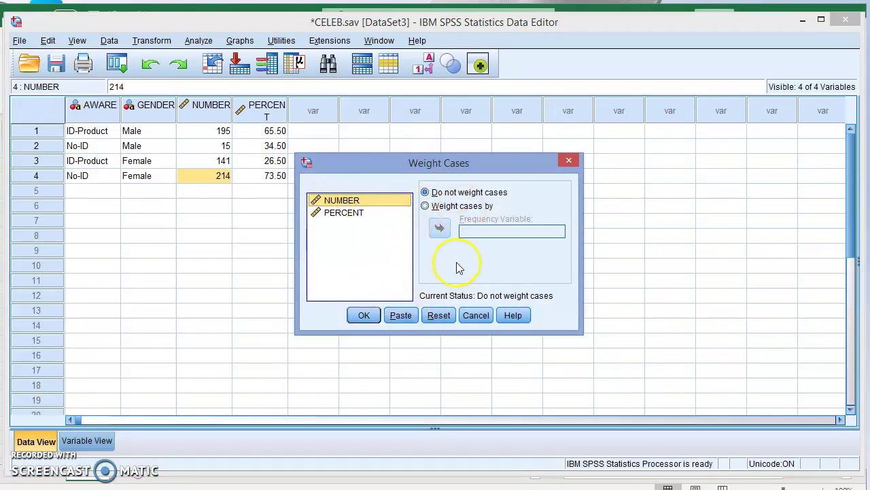
{"action": "left_click", "coordinate": [439, 208]}
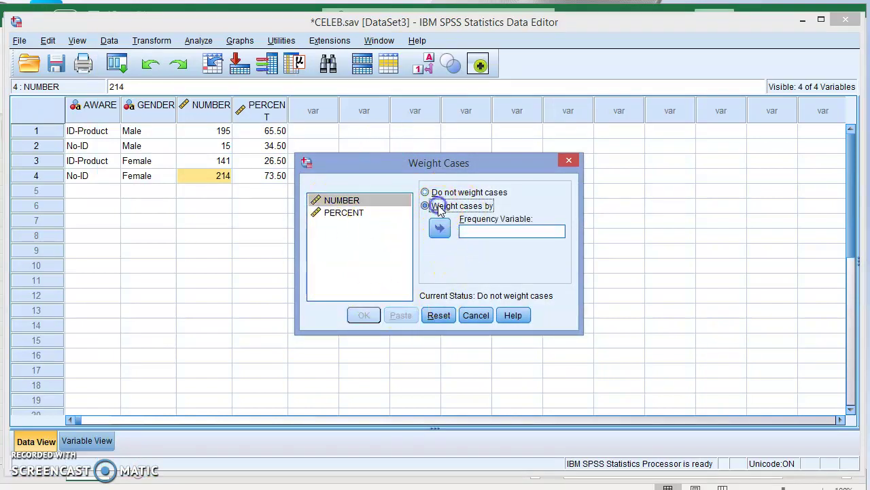
{"action": "left_click", "coordinate": [354, 203]}
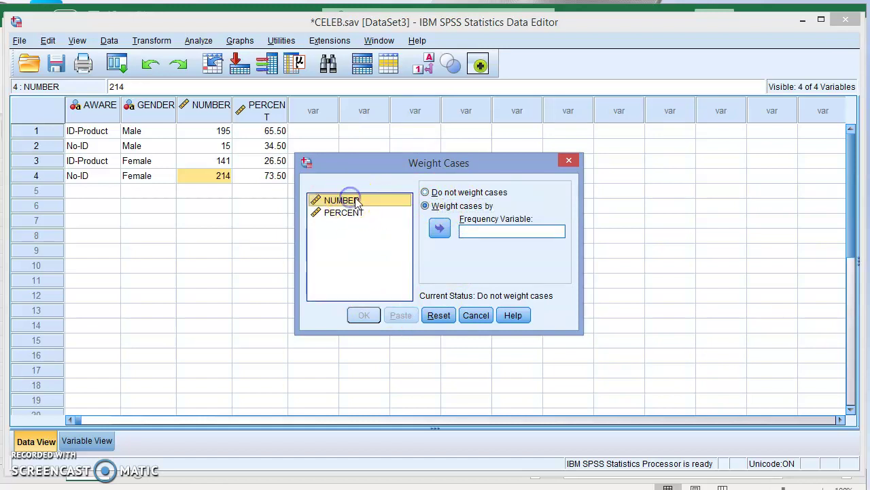
{"action": "left_click", "coordinate": [439, 228]}
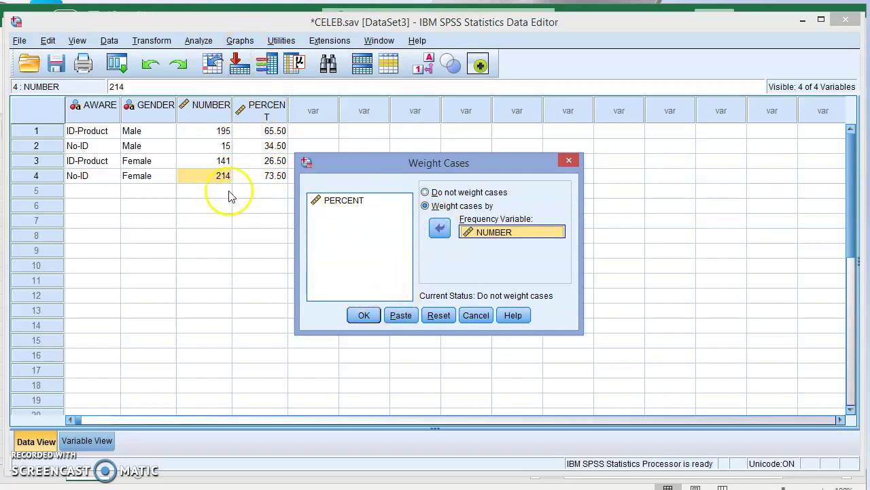
{"action": "left_click", "coordinate": [364, 315]}
{"action": "left_click", "coordinate": [364, 316]}
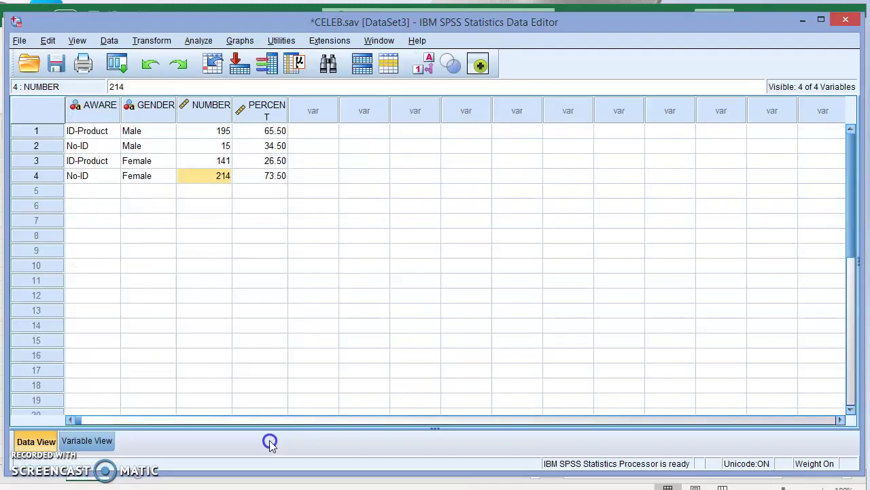
Rerun the AWARE × GENDER Crosstabs with Chi-square, giving Pearson 154.577 on 565 weighted cases
{"action": "left_click", "coordinate": [271, 442]}
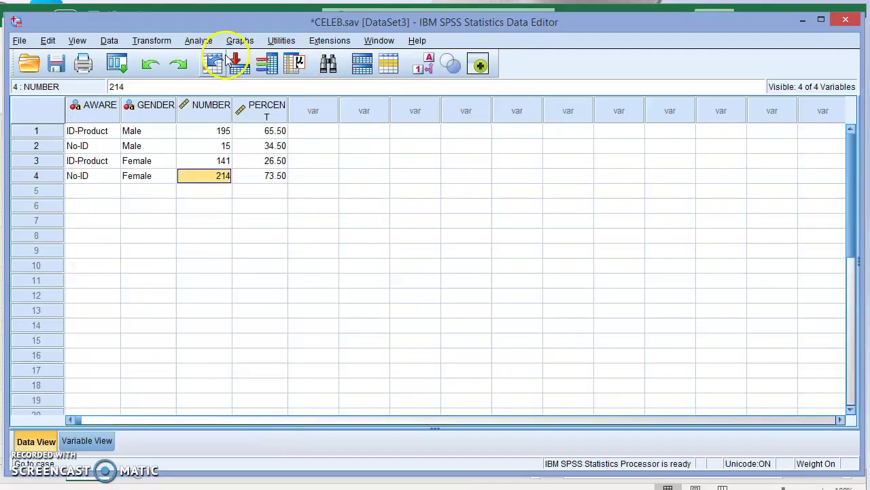
{"action": "left_click", "coordinate": [198, 39]}
{"action": "left_click", "coordinate": [298, 74]}
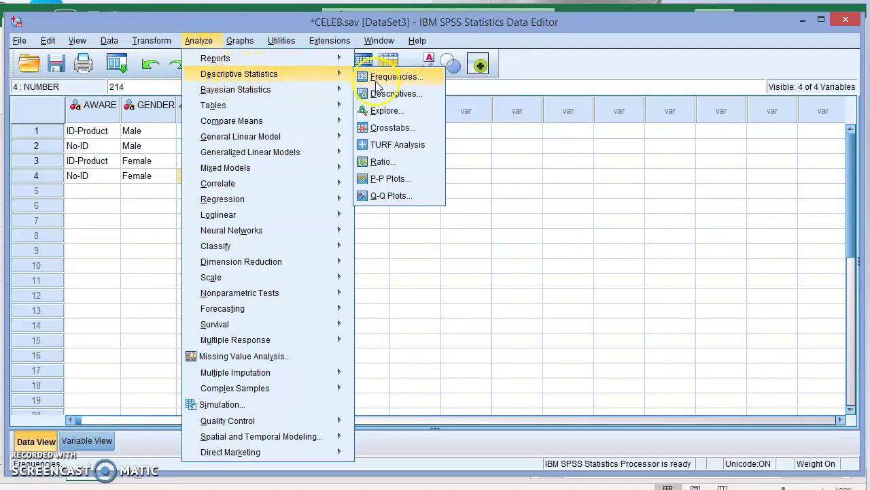
{"action": "left_click", "coordinate": [390, 128]}
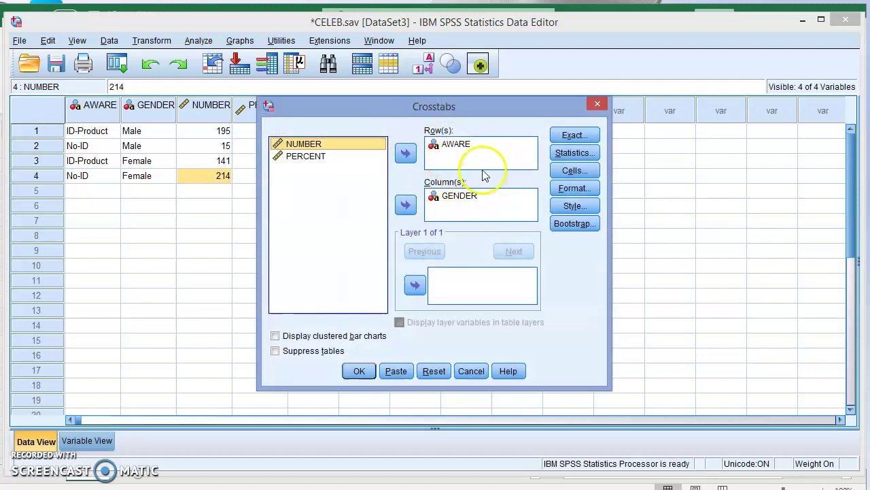
{"action": "left_click", "coordinate": [575, 152]}
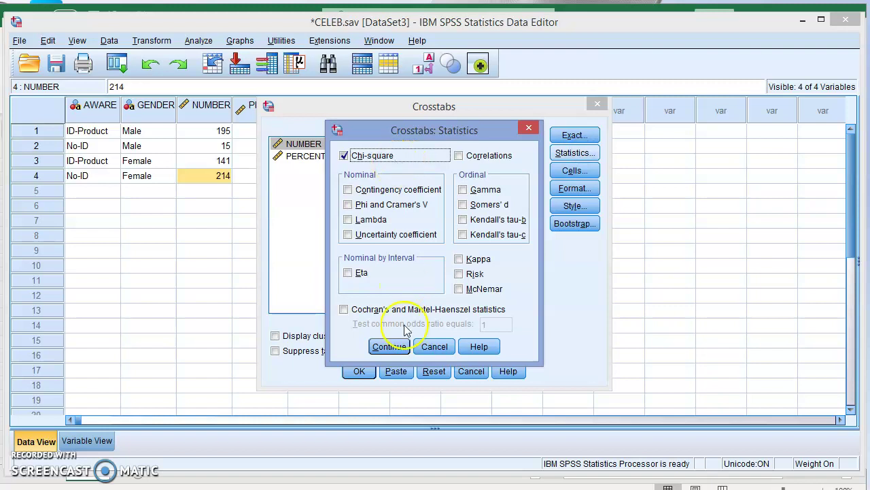
{"action": "left_click", "coordinate": [390, 347]}
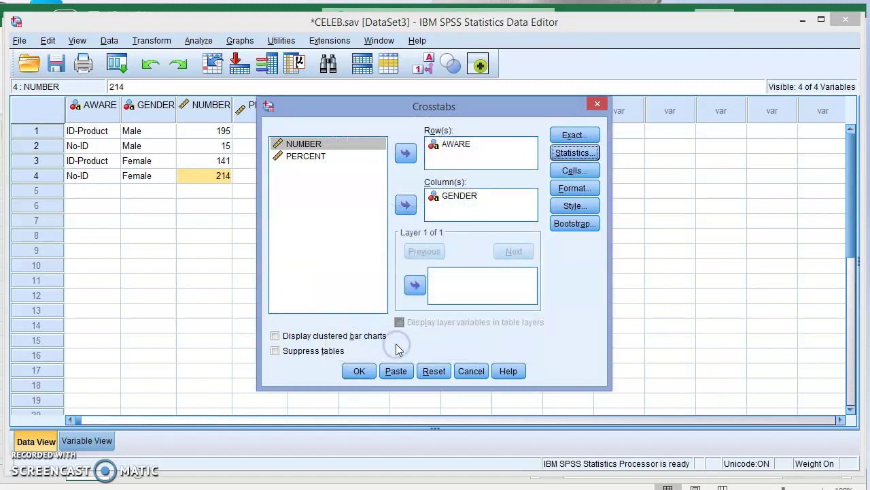
{"action": "left_click", "coordinate": [361, 371]}
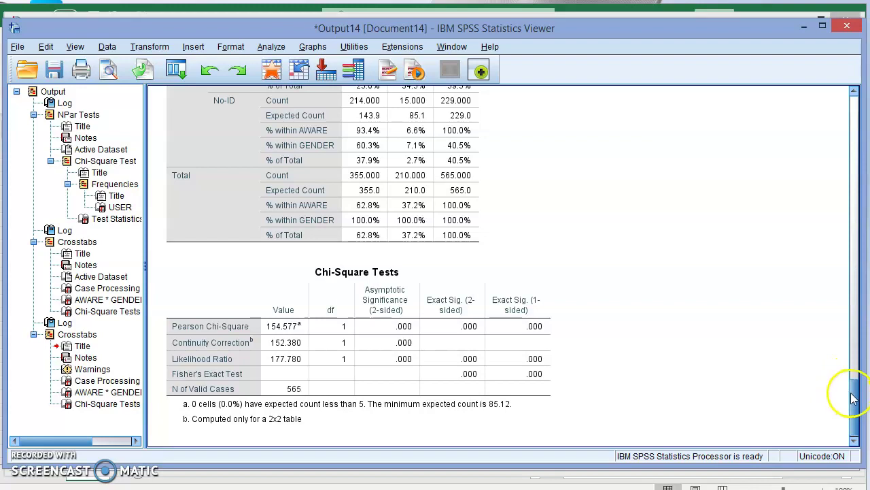
{"action": "left_click_drag", "start_coordinate": [852, 395], "coordinate": [854, 376]}
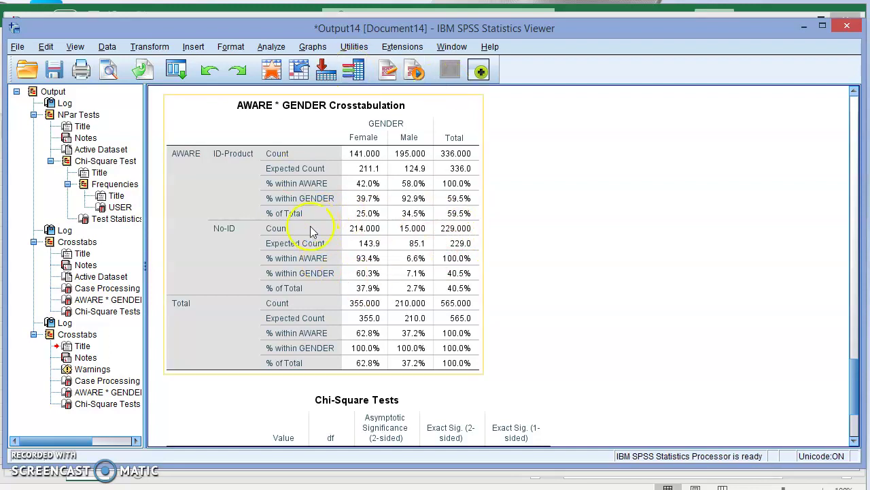
{"action": "left_click", "coordinate": [635, 179]}
{"action": "scroll", "coordinate": [854, 374], "scroll_direction": "down", "scroll_amount": 5}
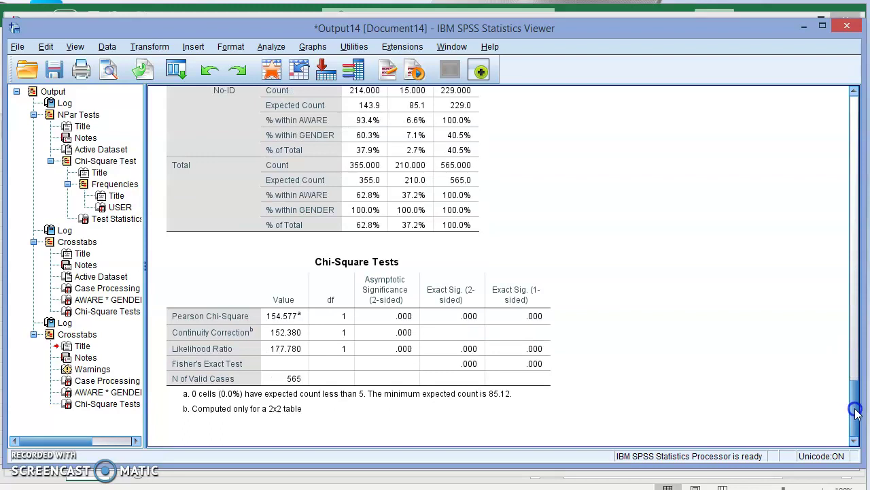
{"action": "left_click", "coordinate": [457, 296]}
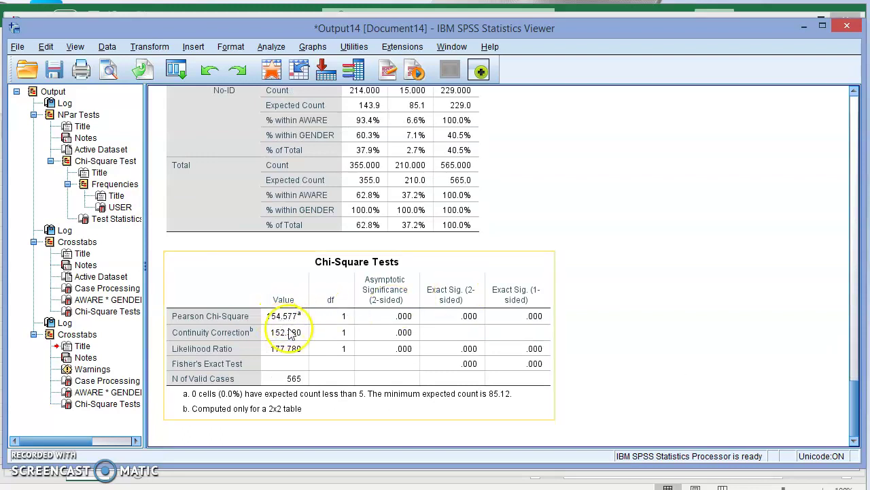
{"action": "left_click", "coordinate": [480, 126]}
{"action": "left_click", "coordinate": [272, 330]}
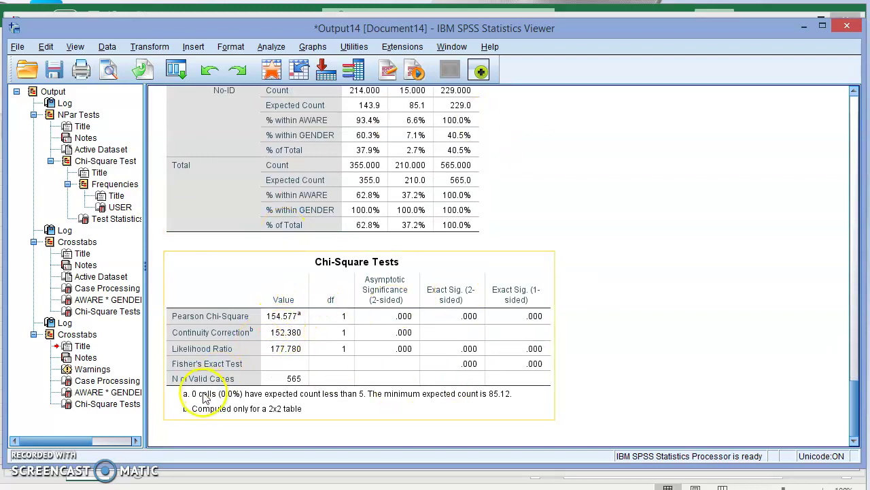